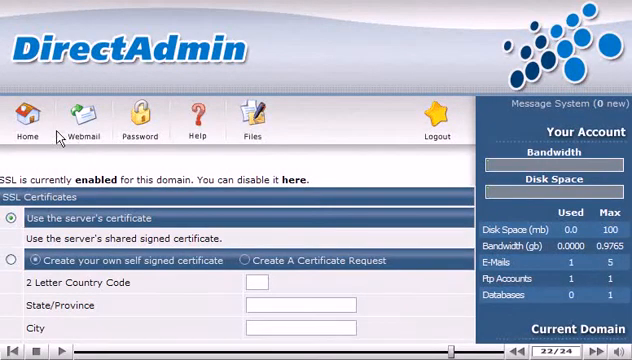
Step: Return from the SSL Certificates page to the DirectAdmin account home page
left_click(28, 118)
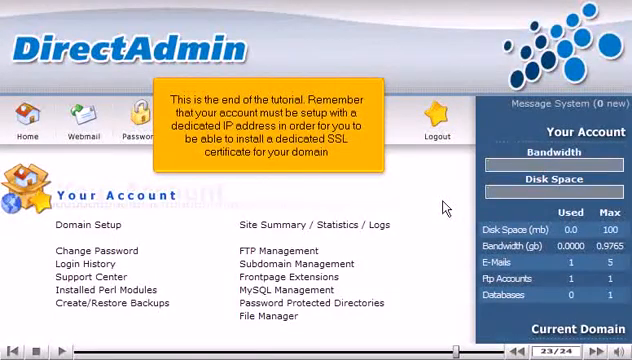